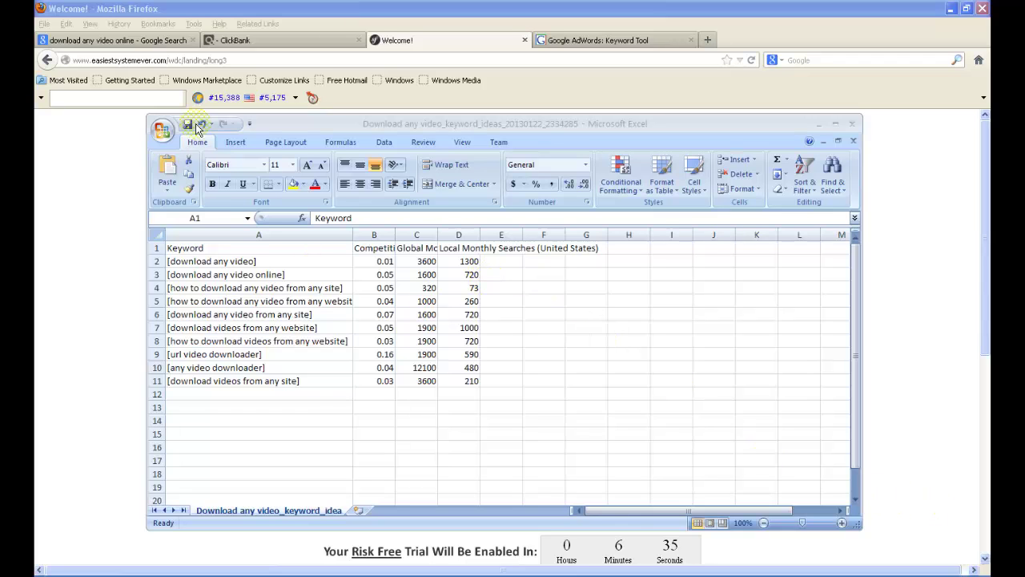
In the Google tab, search for 'download download helper' using the suggested query.
click(142, 40)
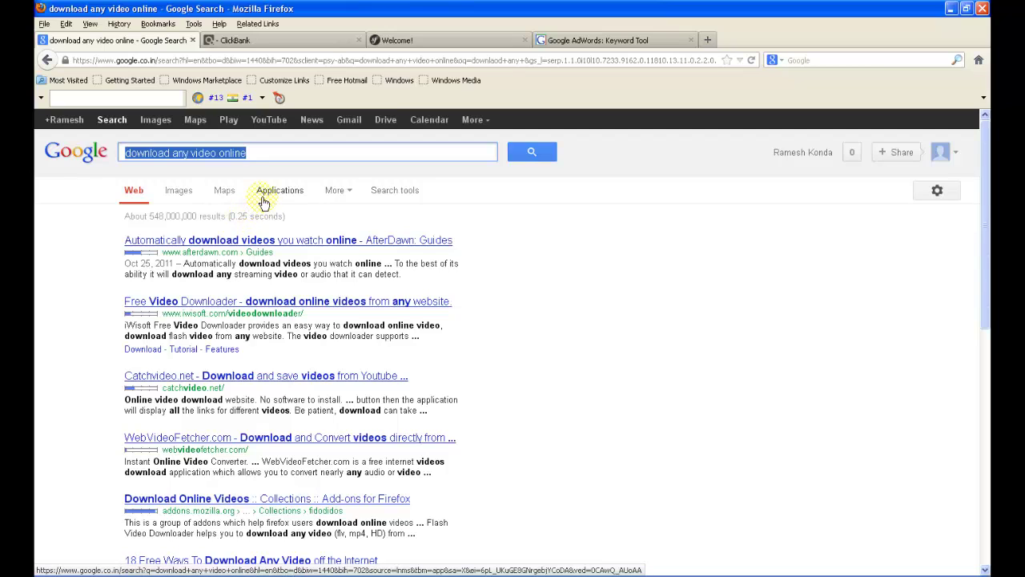
text(d)
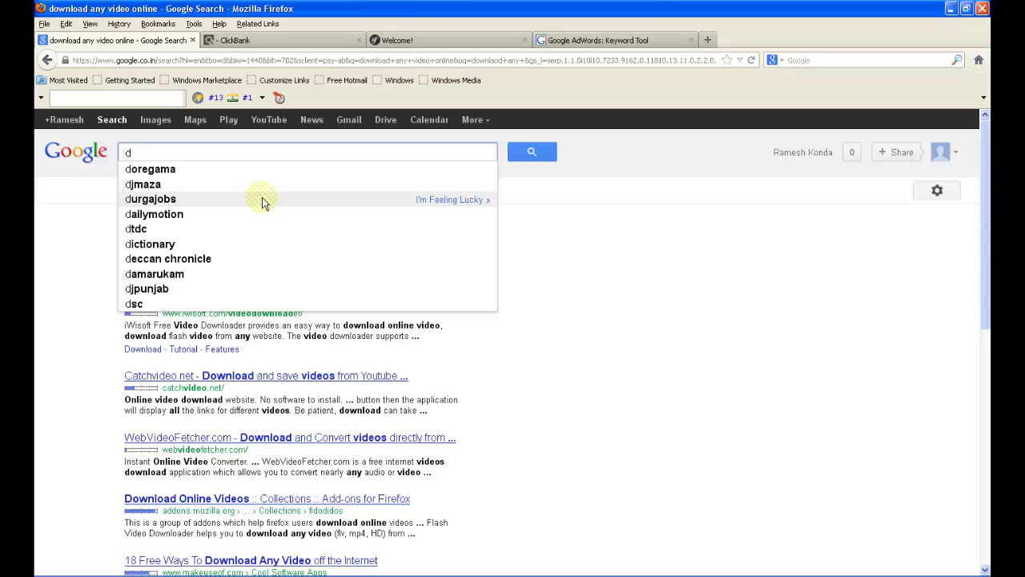
text(ownload )
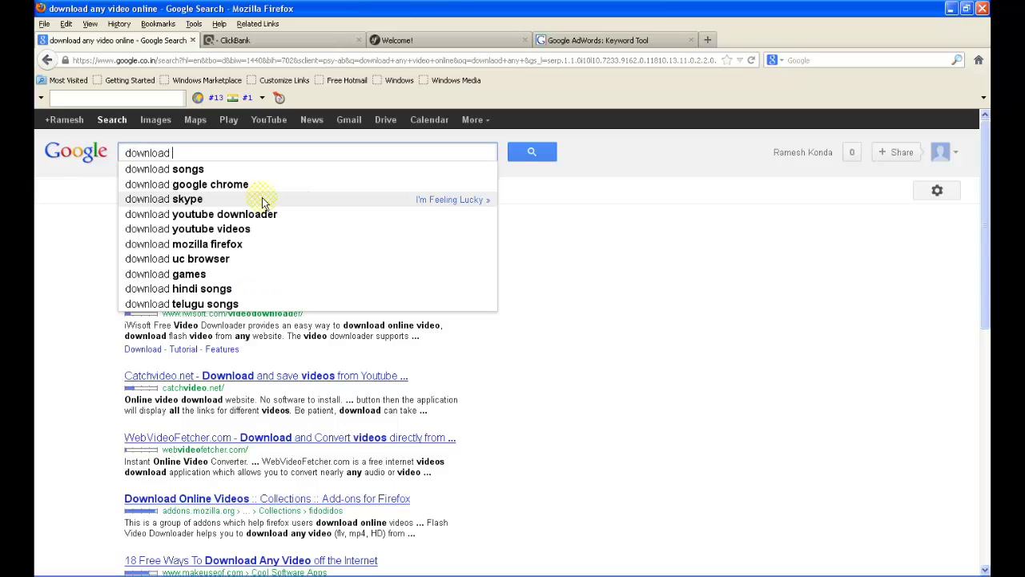
text(download )
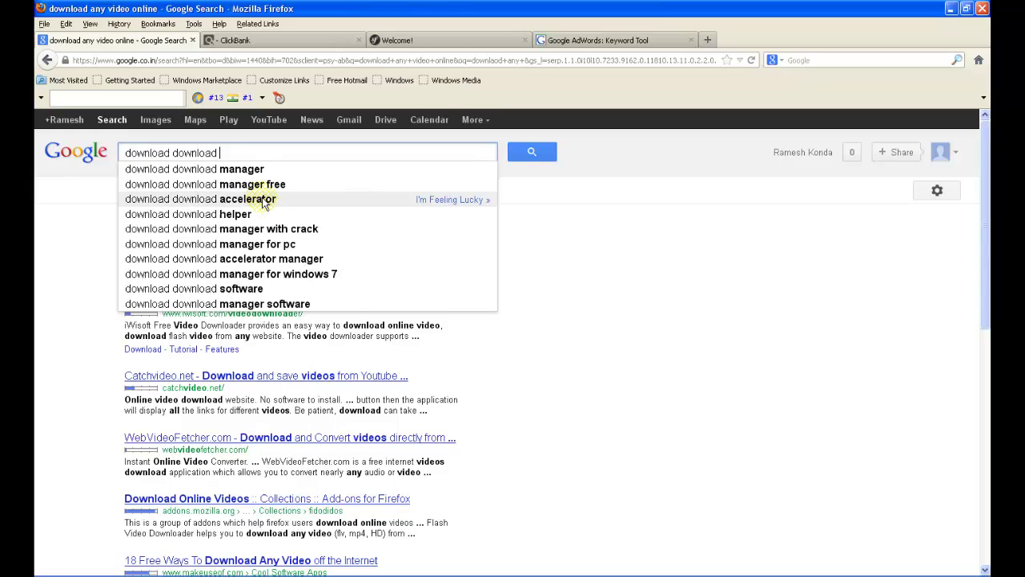
text(he)
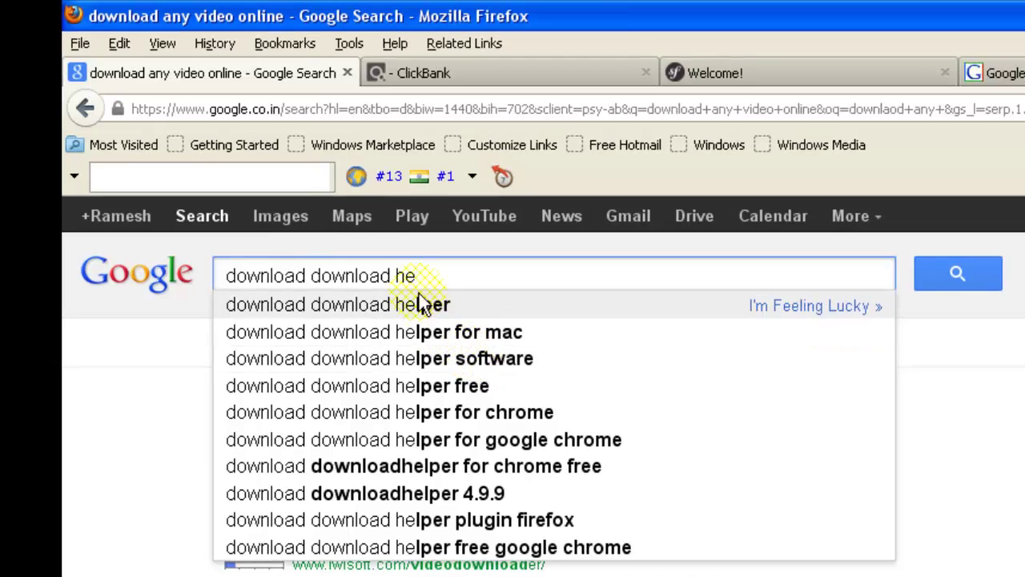
click(422, 305)
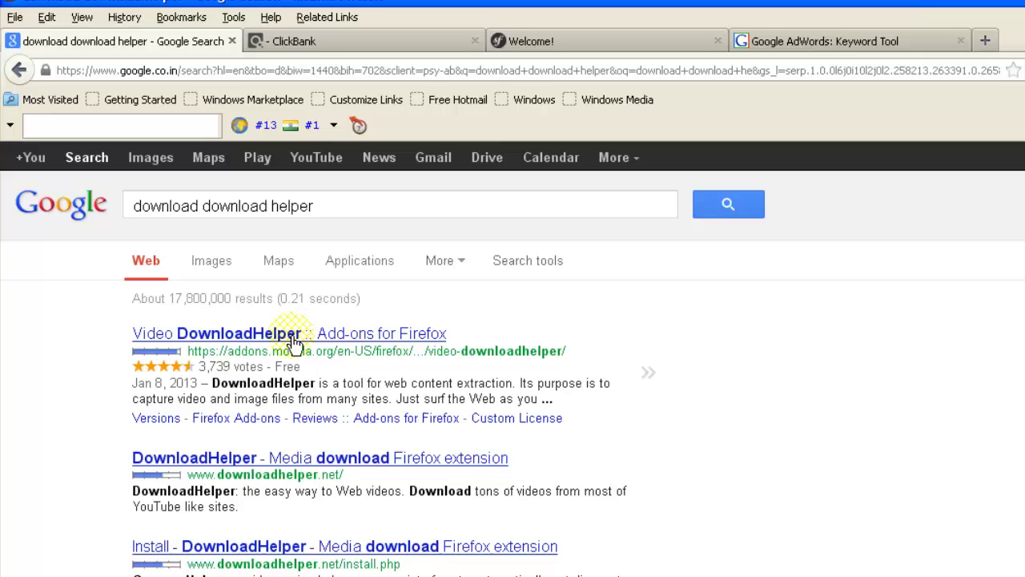
Open the Video DownloadHelper result in a new tab and view its add-on page.
right_click(420, 435)
click(321, 350)
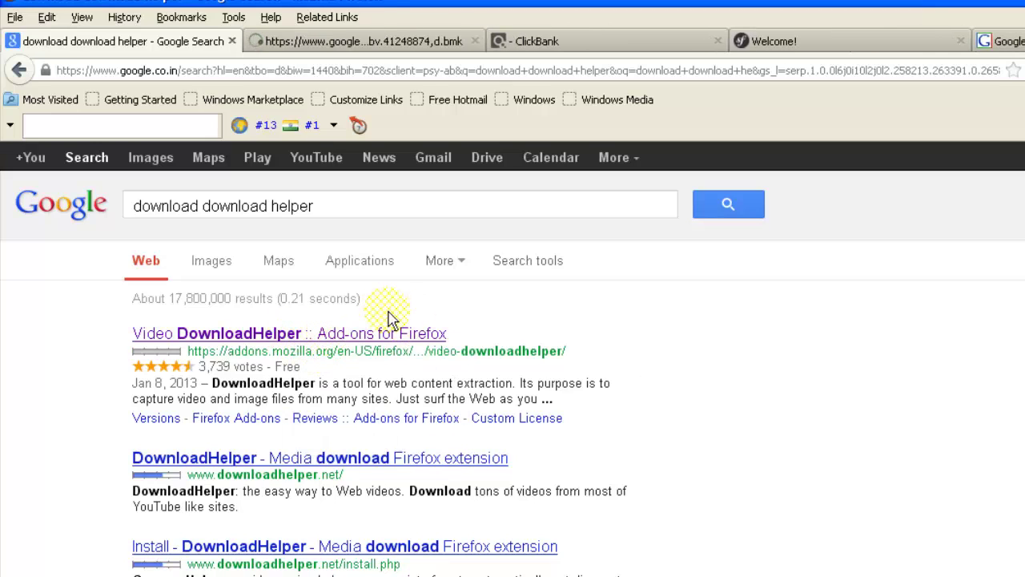
click(334, 45)
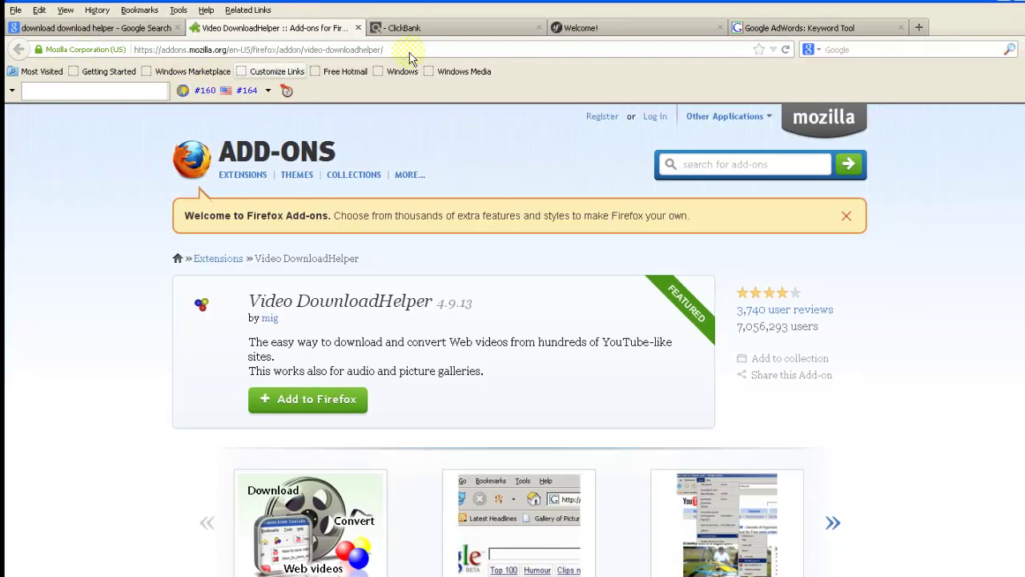
Compare the Welcome landing page and the add-on page, ending on the Welcome page.
click(564, 35)
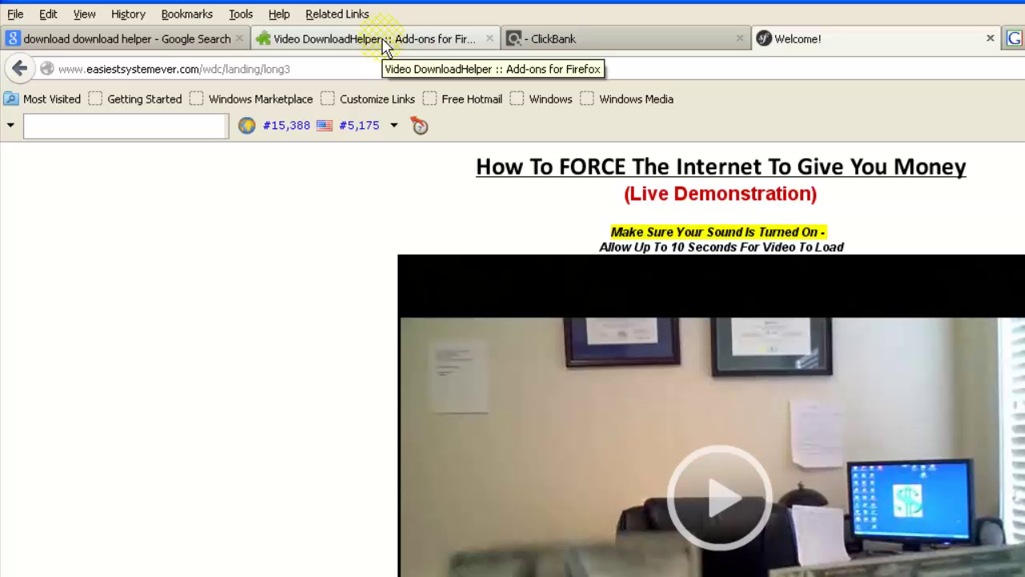
click(383, 42)
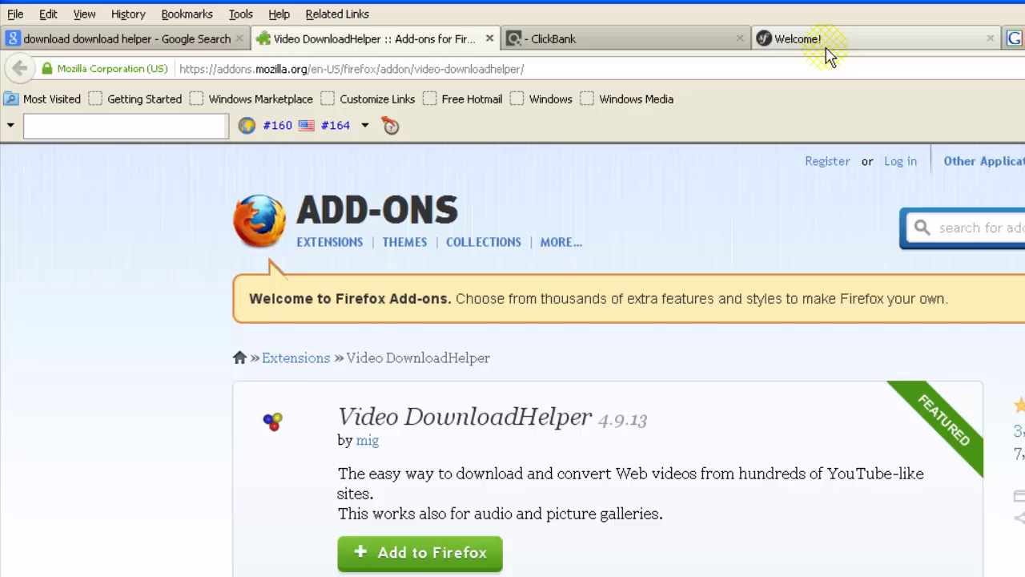
click(823, 42)
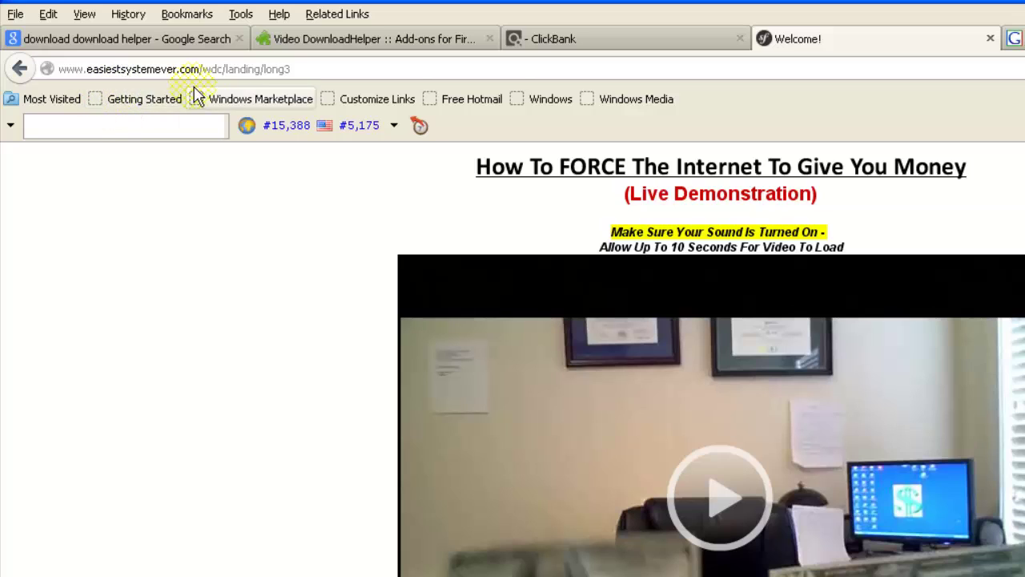
Add Video DownloadHelper to Firefox, confirm the install, and restart Firefox.
click(362, 42)
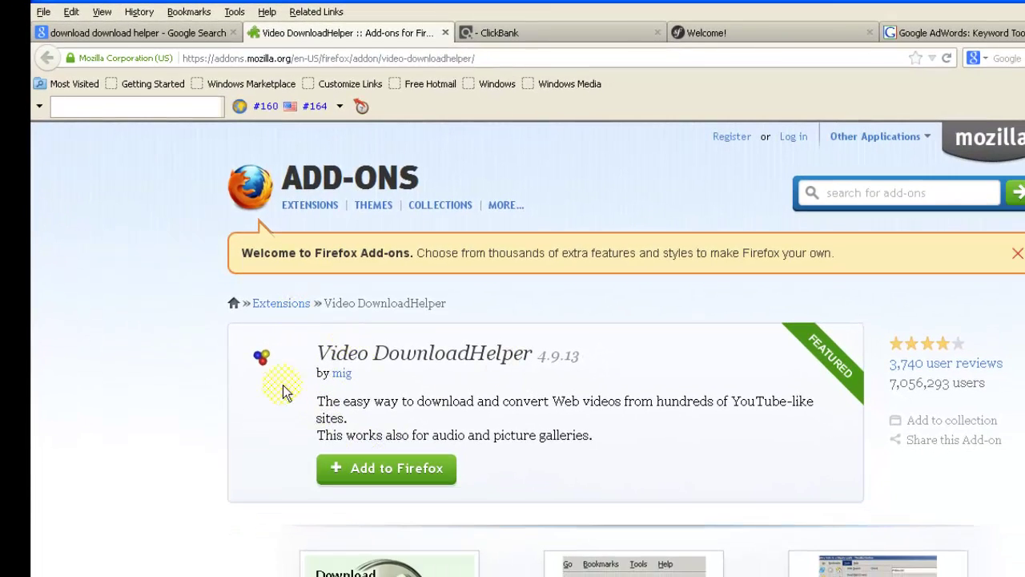
click(391, 476)
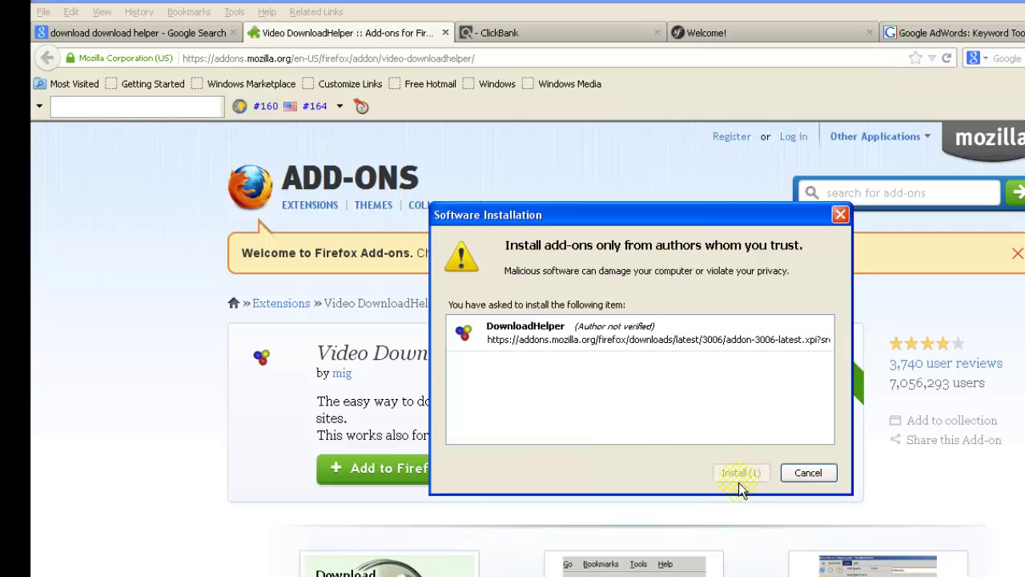
click(741, 473)
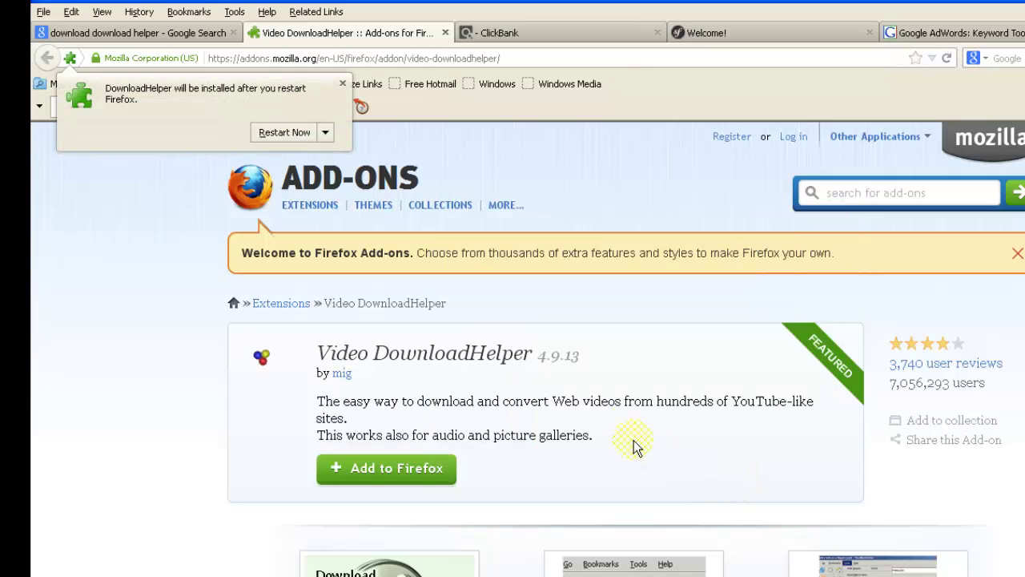
click(287, 133)
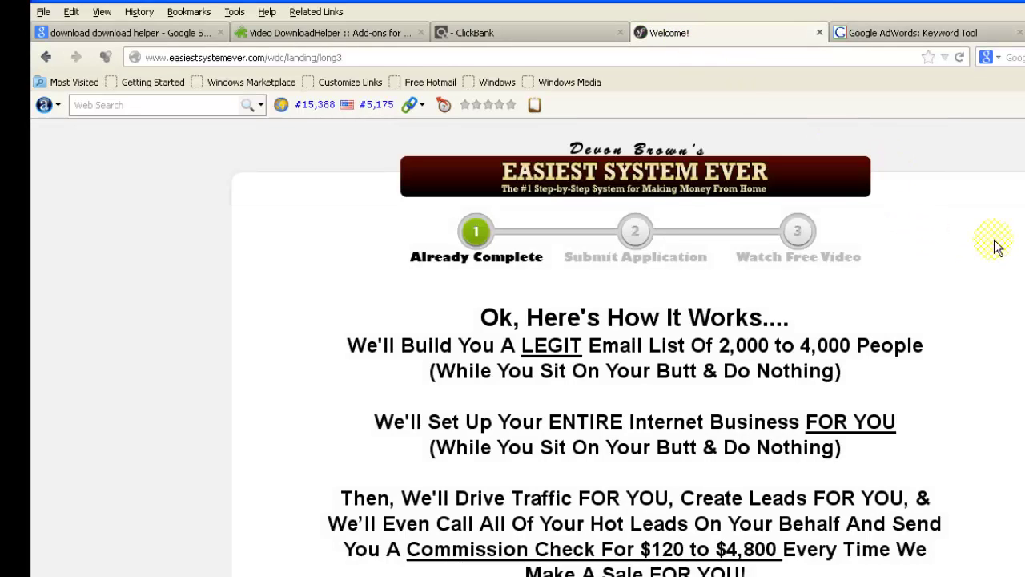
Scroll to the page's video and open DownloadHelper's list showing easyedit.flv.
scroll(986, 264, down, 5)
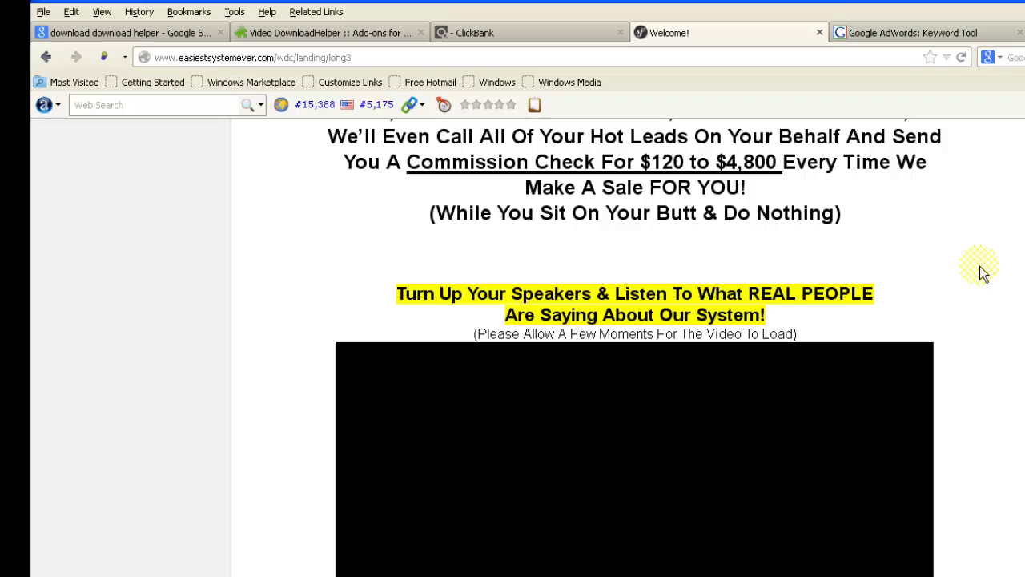
scroll(703, 494, down, 2)
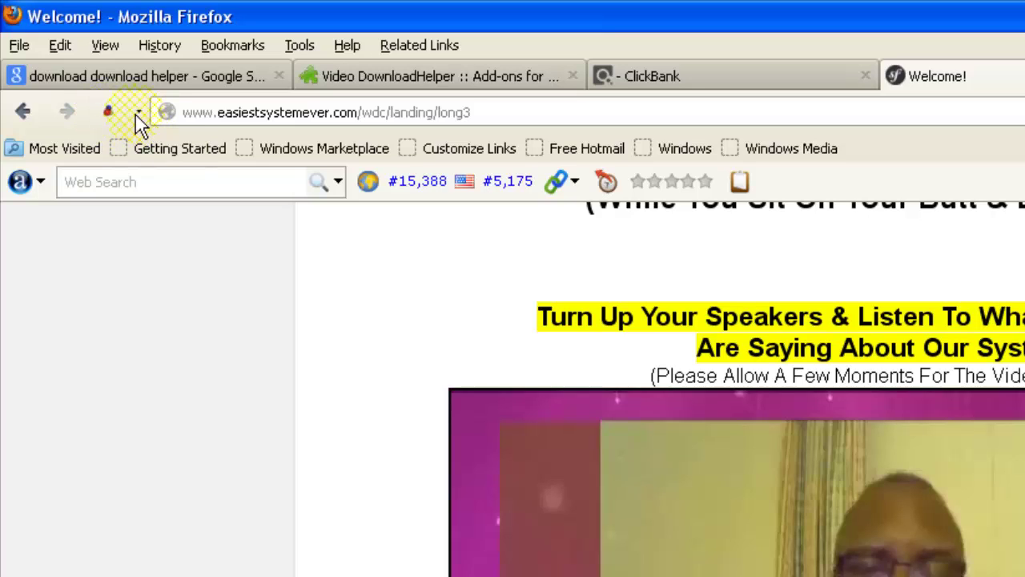
click(137, 112)
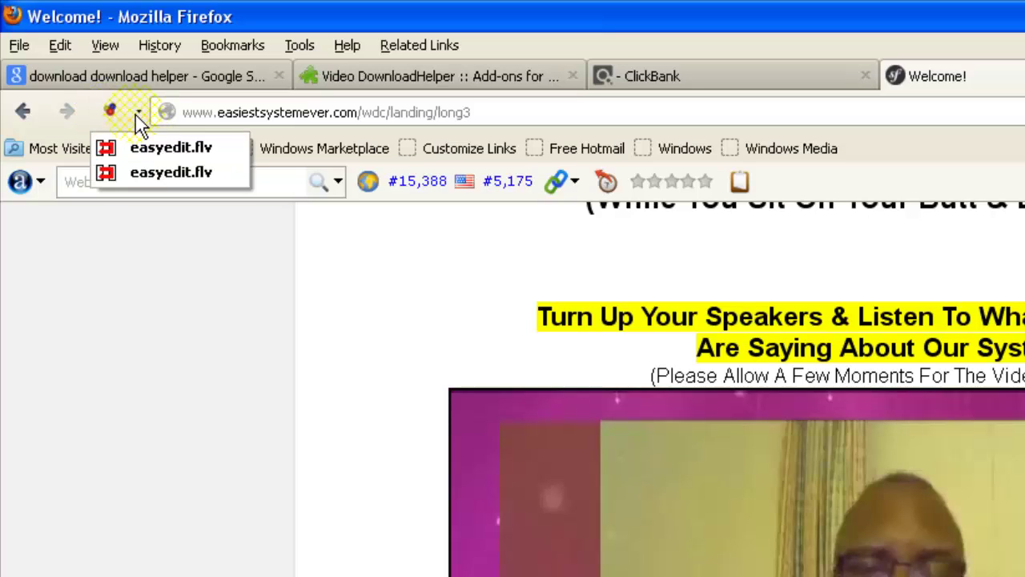
mouse_move(168, 148)
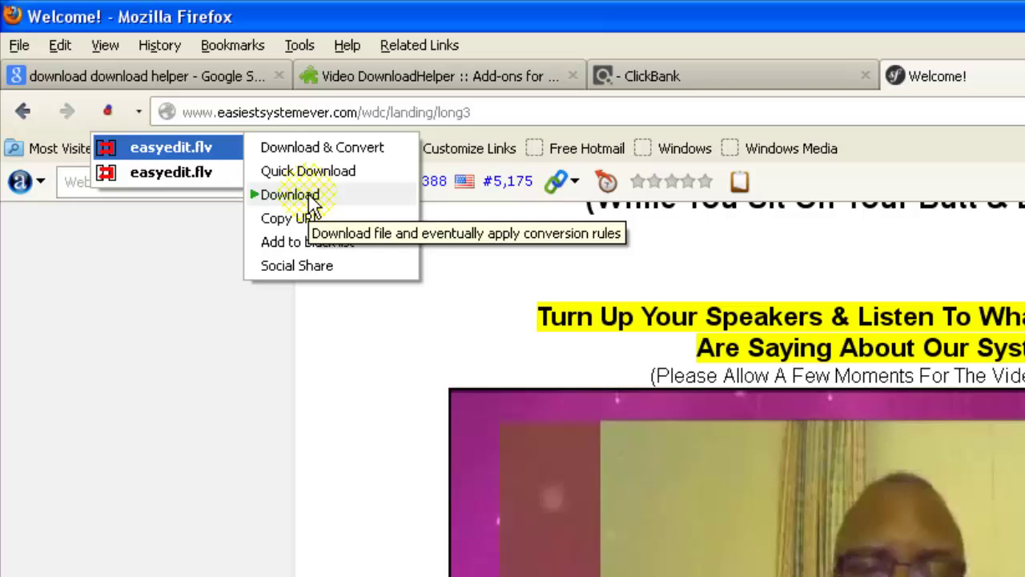
Download easyedit.flv into the dwhelper folder and minimize the Downloads window.
click(312, 205)
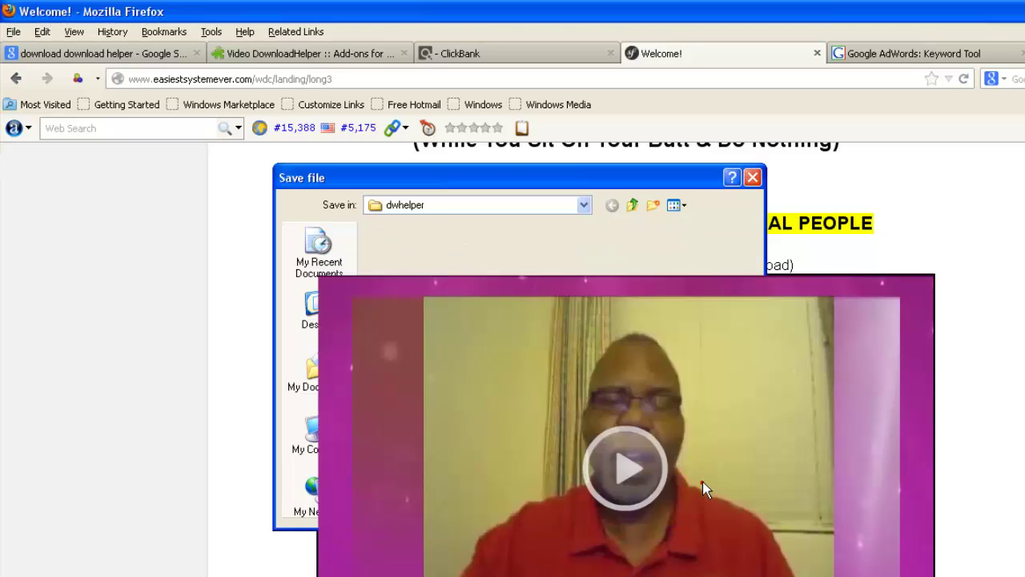
click(703, 482)
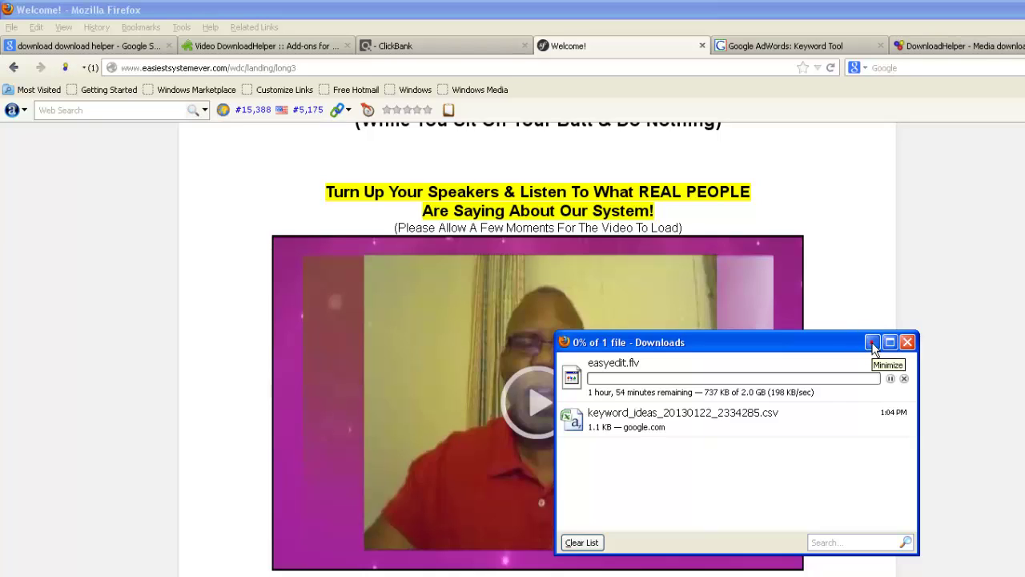
click(873, 343)
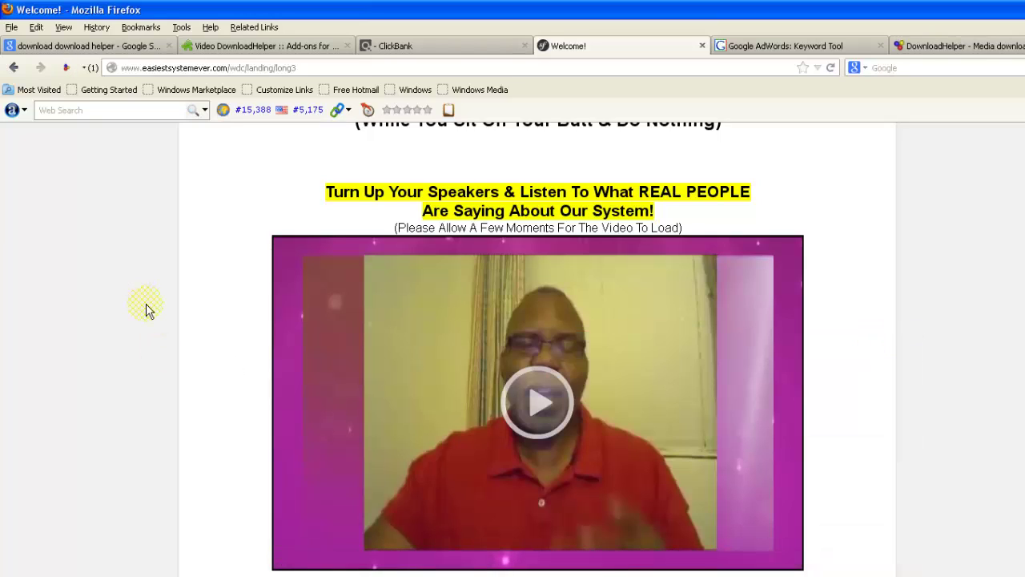
Bring up the landing page's context menu with the DownloadHelper entry.
right_click(102, 248)
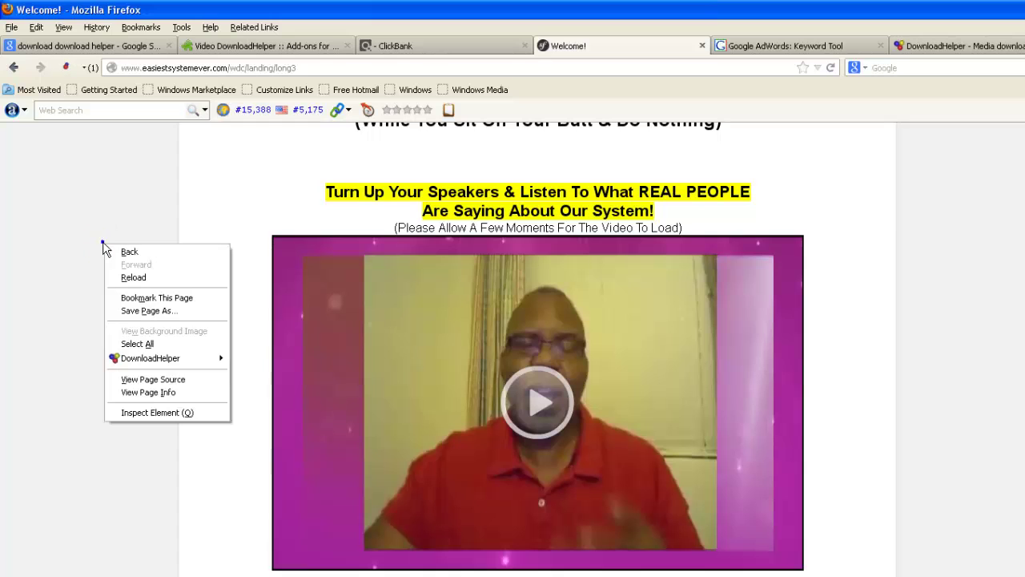